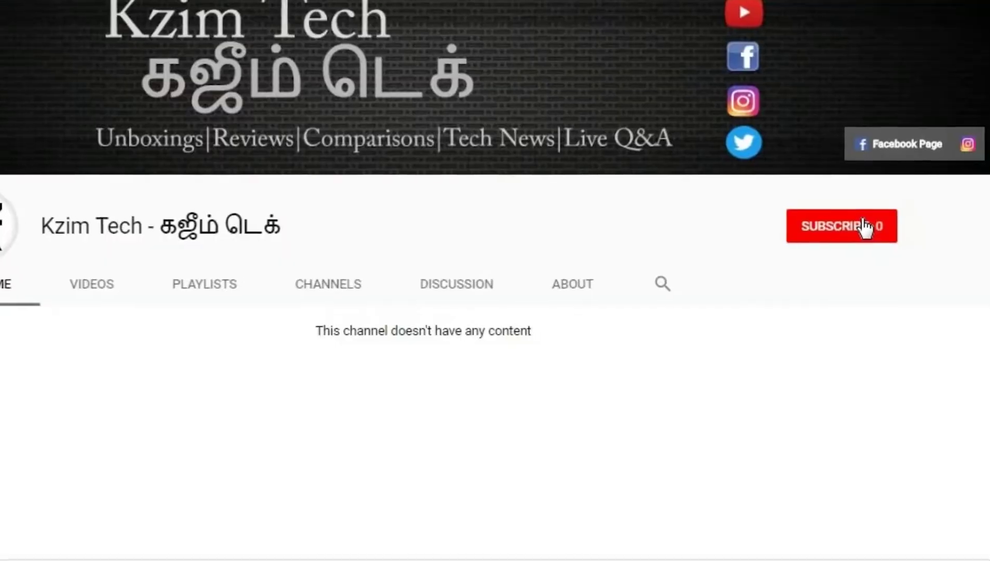
Subscribe to the tech channel using the red SUBSCRIBE button on its YouTube page.
{"action": "left_click", "coordinate": [863, 227]}
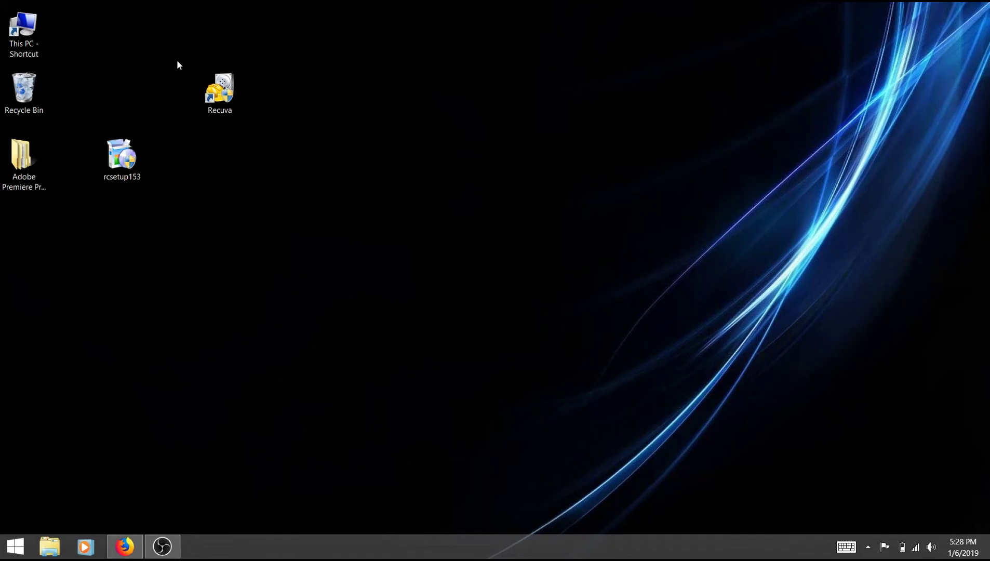
{"action": "left_click_drag", "start_coordinate": [176, 61], "coordinate": [265, 126]}
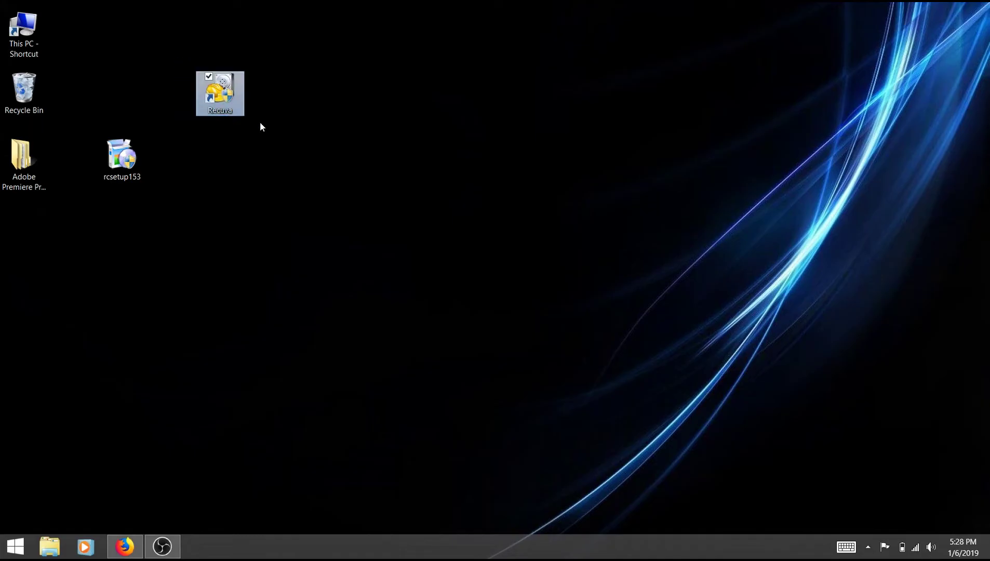
{"action": "left_click", "coordinate": [275, 108]}
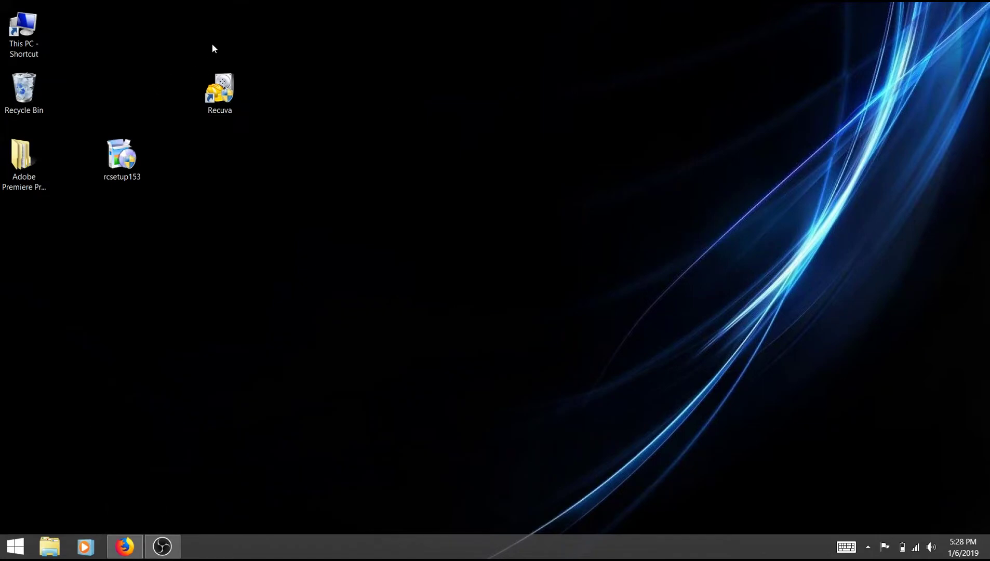
{"action": "left_click_drag", "start_coordinate": [212, 44], "coordinate": [291, 121]}
{"action": "left_click", "coordinate": [283, 117]}
Look inside the 32GB DA NAA (F:) drive from This PC, then return to the drive list.
{"action": "double_click", "coordinate": [30, 41]}
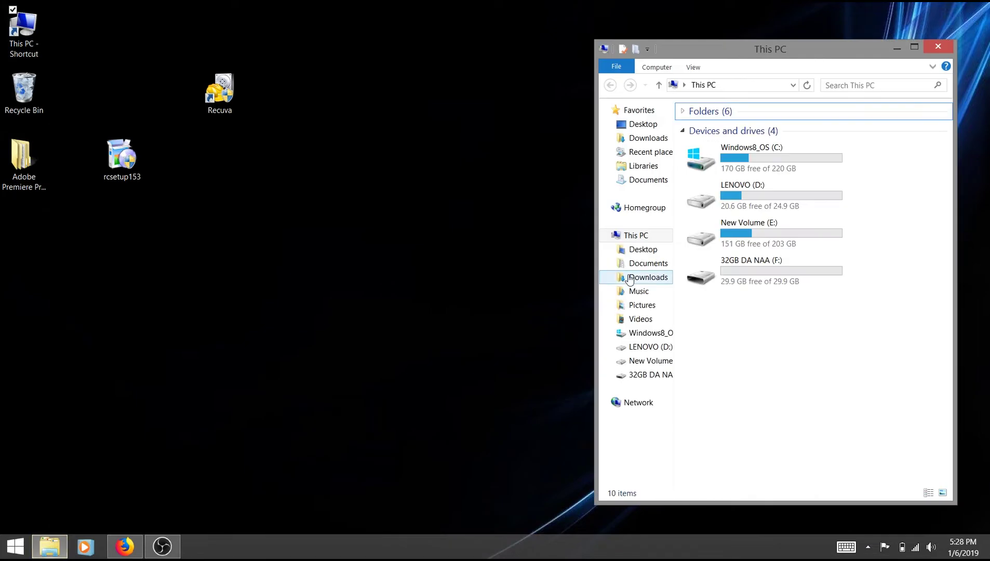
{"action": "double_click", "coordinate": [738, 278]}
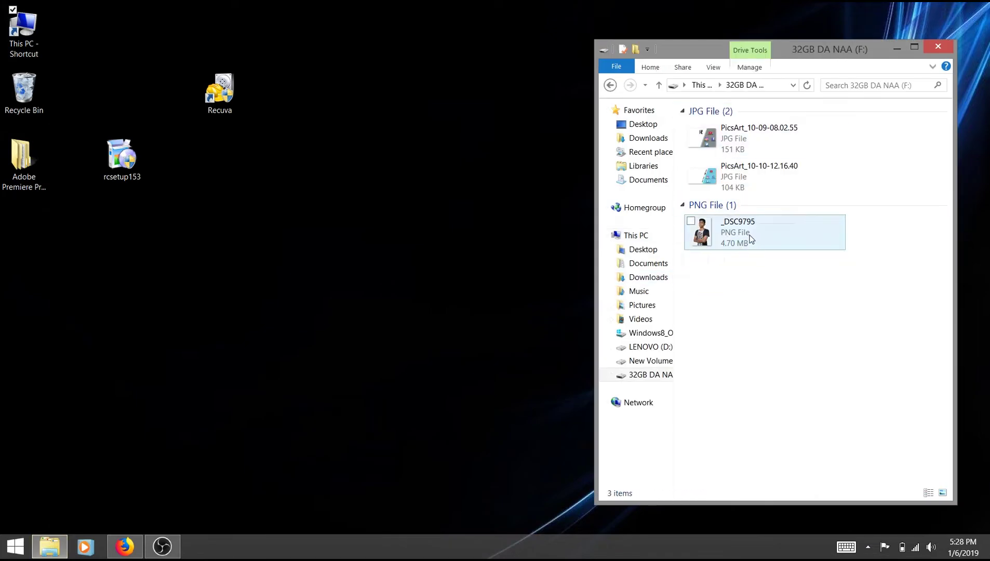
{"action": "left_click", "coordinate": [610, 84]}
Format the 32GB DA NAA (F:) drive with default settings, confirming the data erase.
{"action": "right_click", "coordinate": [743, 261]}
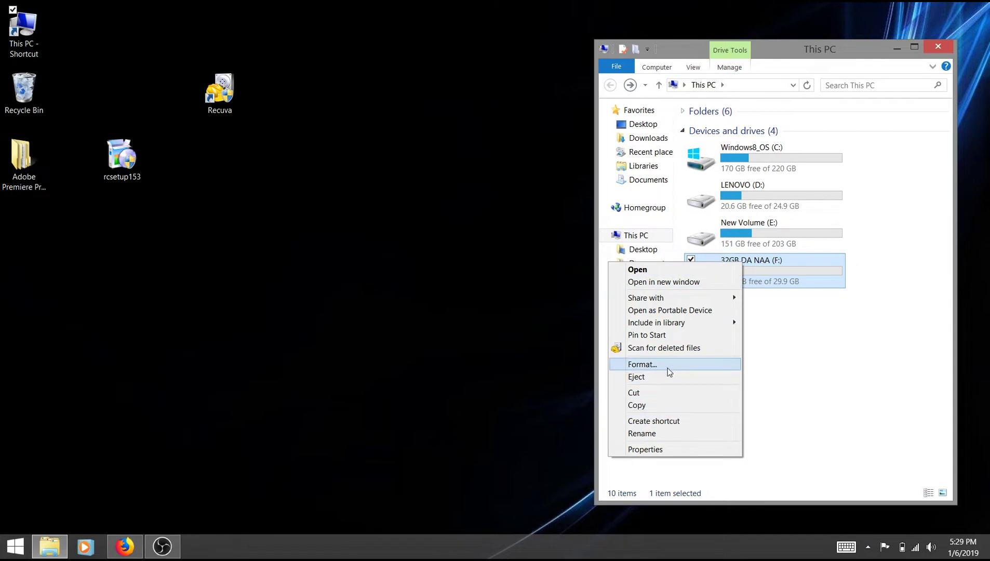
{"action": "left_click", "coordinate": [668, 366]}
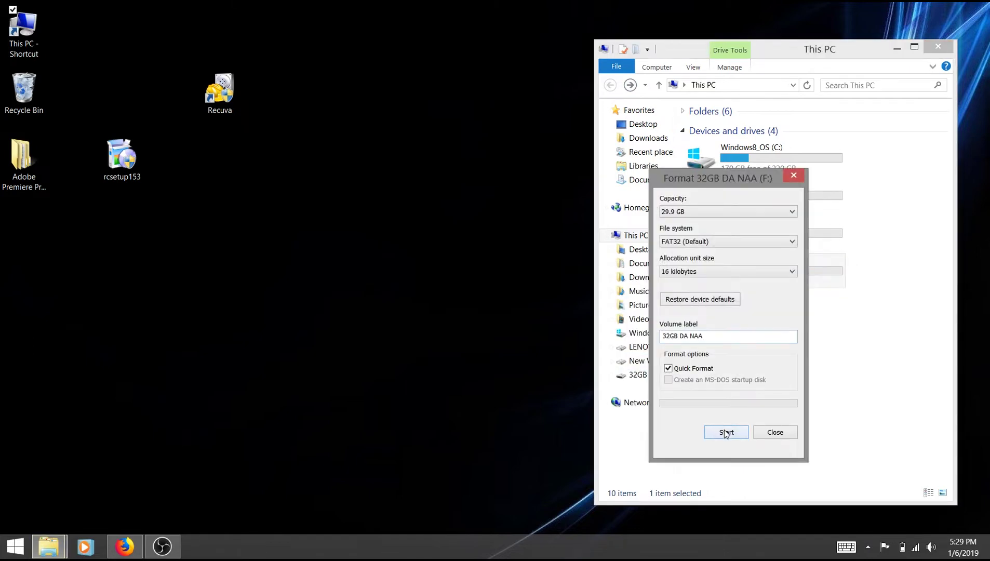
{"action": "left_click", "coordinate": [726, 433]}
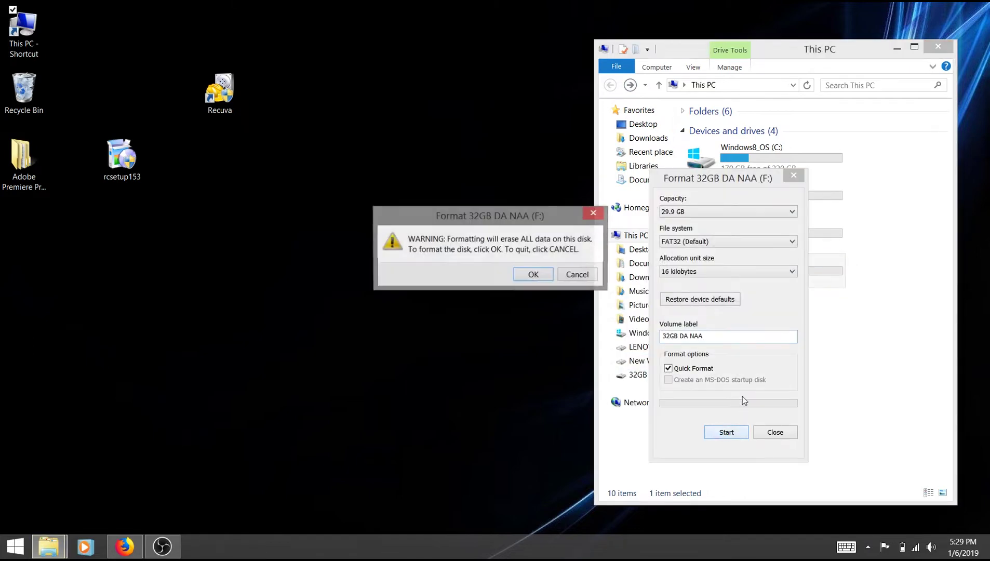
{"action": "left_click", "coordinate": [533, 275]}
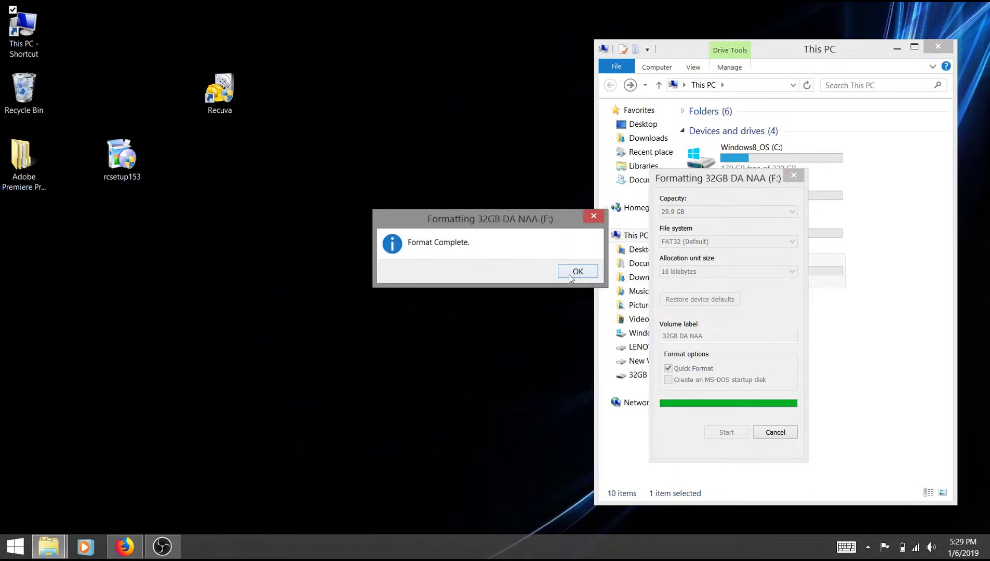
{"action": "left_click", "coordinate": [568, 274]}
{"action": "left_click", "coordinate": [775, 429]}
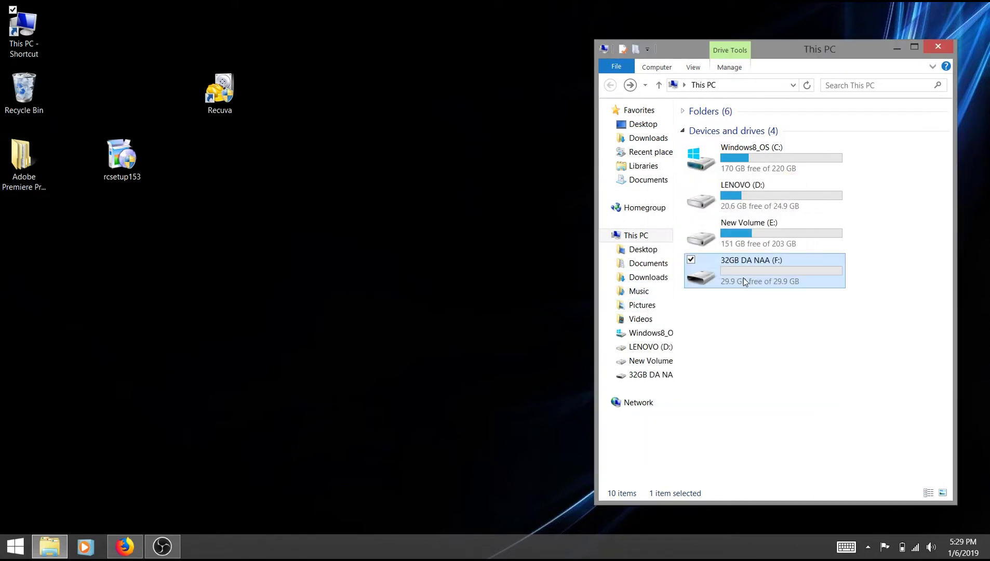
Confirm the F: drive is now empty and close File Explorer.
{"action": "double_click", "coordinate": [745, 285]}
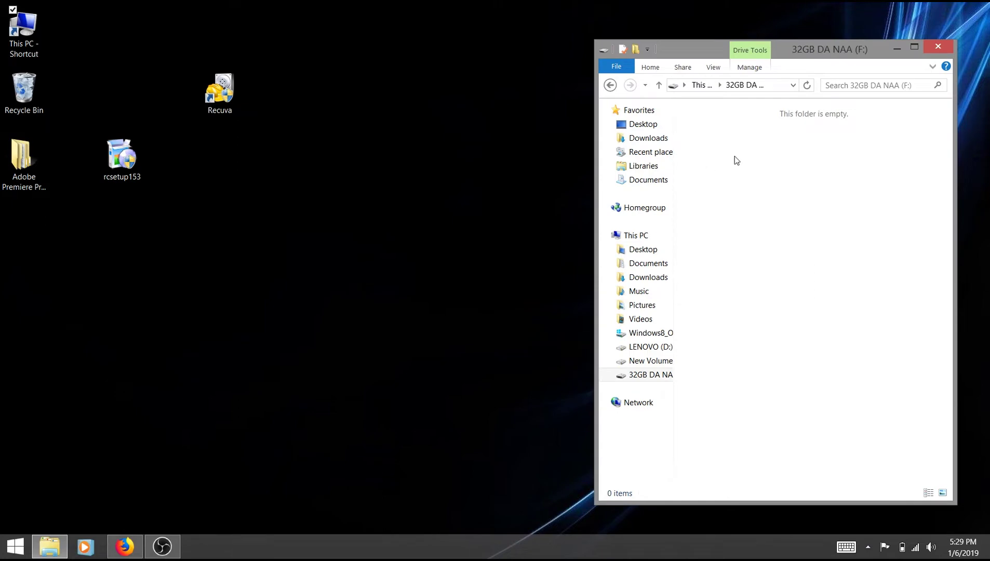
{"action": "left_click", "coordinate": [611, 86]}
{"action": "left_click", "coordinate": [927, 47]}
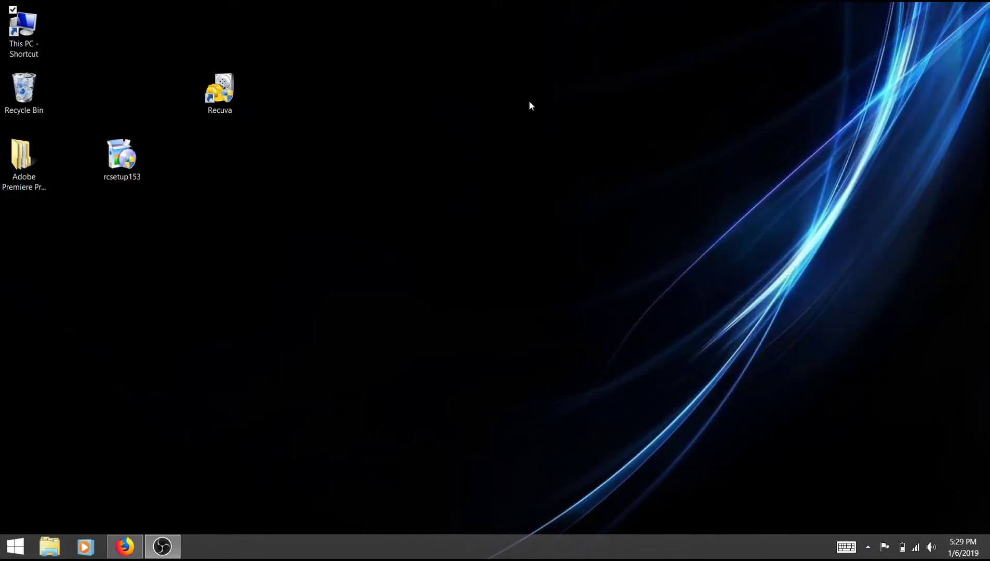
Launch Recuva from the desktop and move past the wizard's welcome page.
{"action": "double_click", "coordinate": [222, 101]}
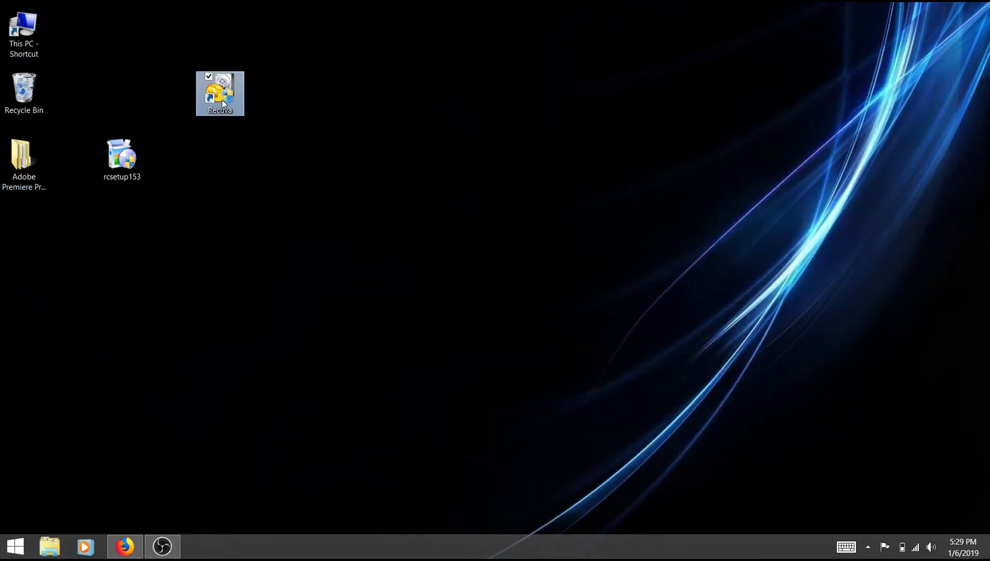
{"action": "left_click", "coordinate": [563, 401]}
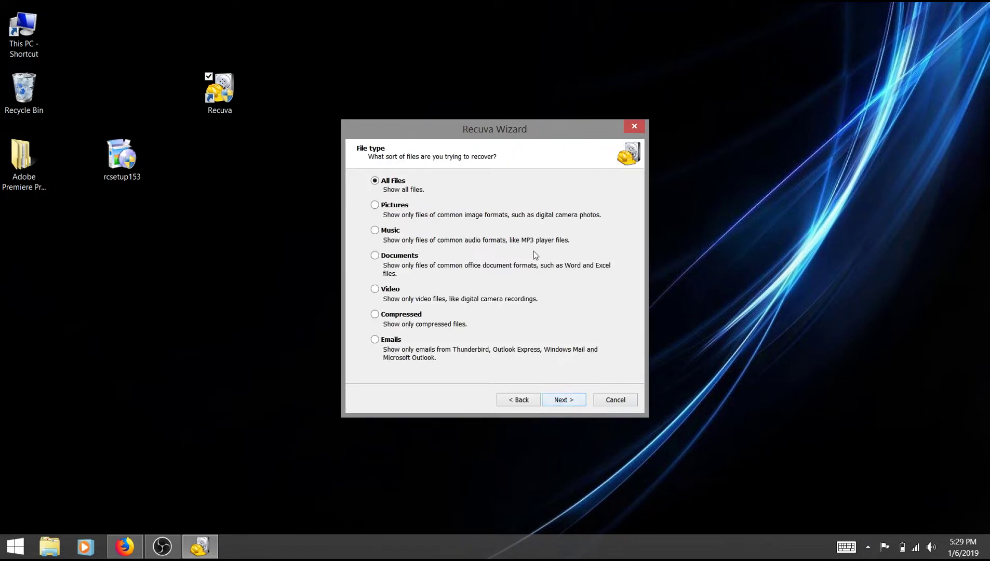
{"action": "left_click_drag", "start_coordinate": [467, 126], "coordinate": [451, 83]}
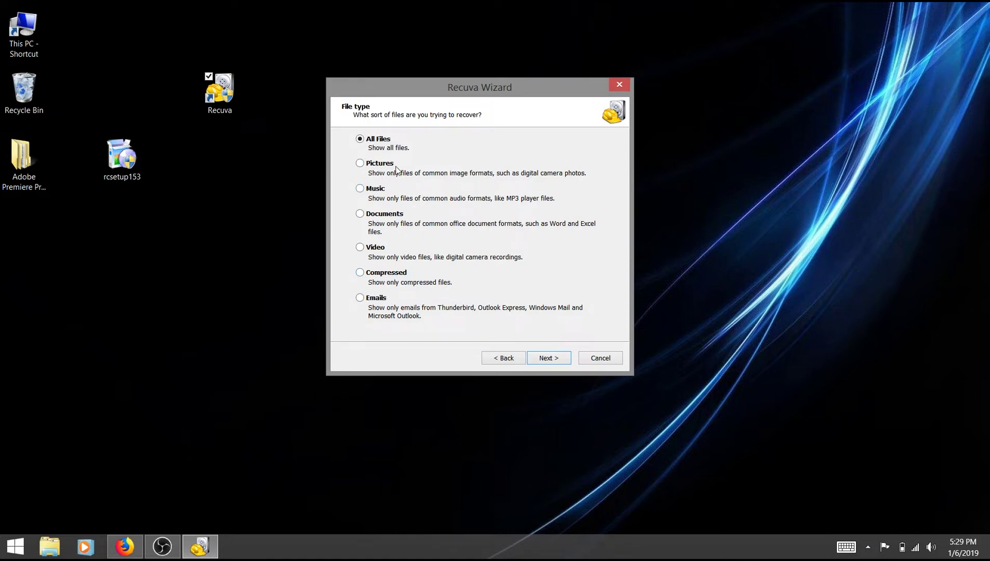
Keep All Files as the file type to recover, after briefly choosing Pictures, and continue.
{"action": "left_click", "coordinate": [365, 166]}
{"action": "left_click", "coordinate": [368, 141]}
{"action": "left_click", "coordinate": [554, 363]}
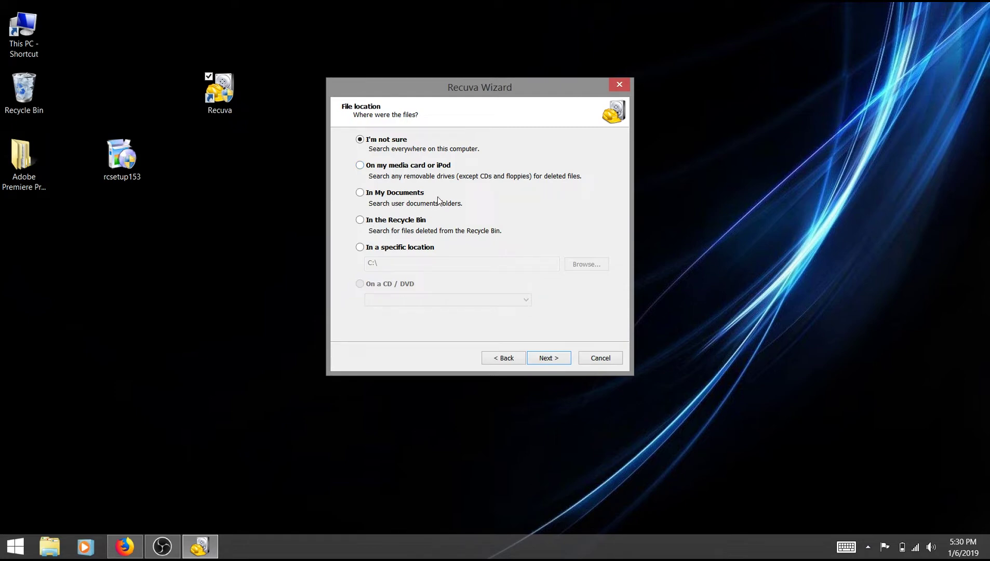
Set 'In a specific location' to the 32GB DA NAA (F:) drive and continue to the final step.
{"action": "left_click", "coordinate": [360, 249]}
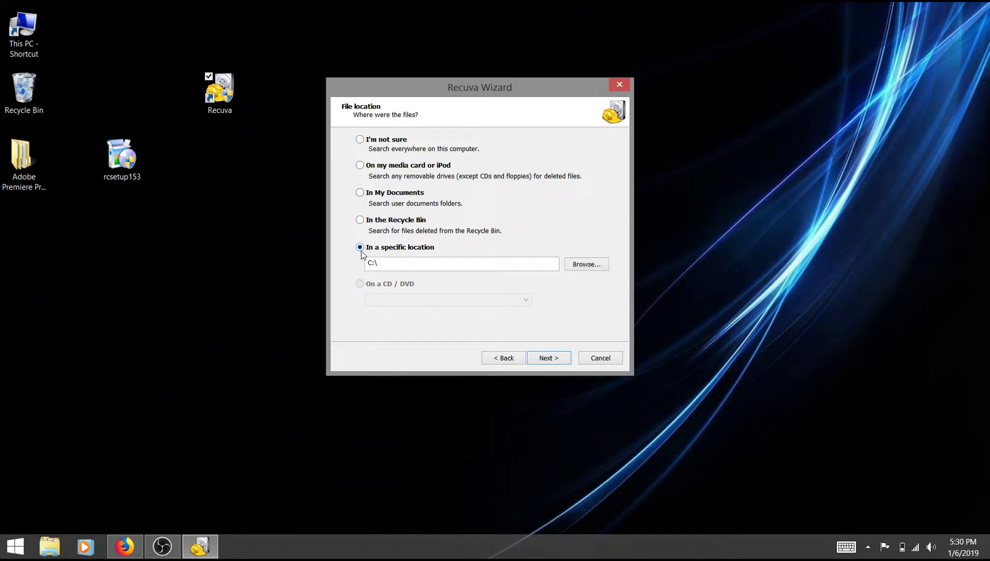
{"action": "left_click", "coordinate": [593, 264]}
{"action": "left_click_drag", "start_coordinate": [588, 218], "coordinate": [583, 246]}
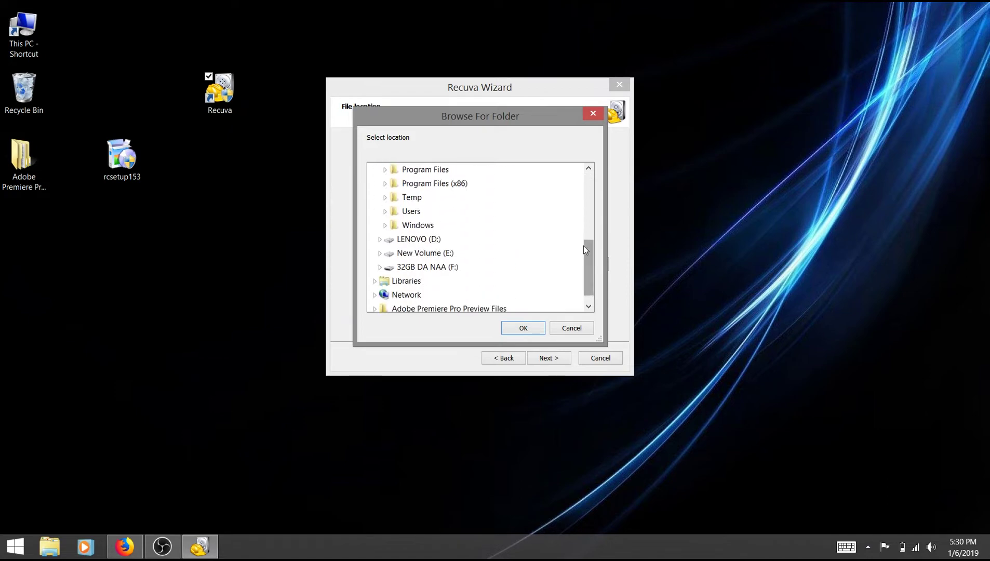
{"action": "left_click", "coordinate": [413, 269]}
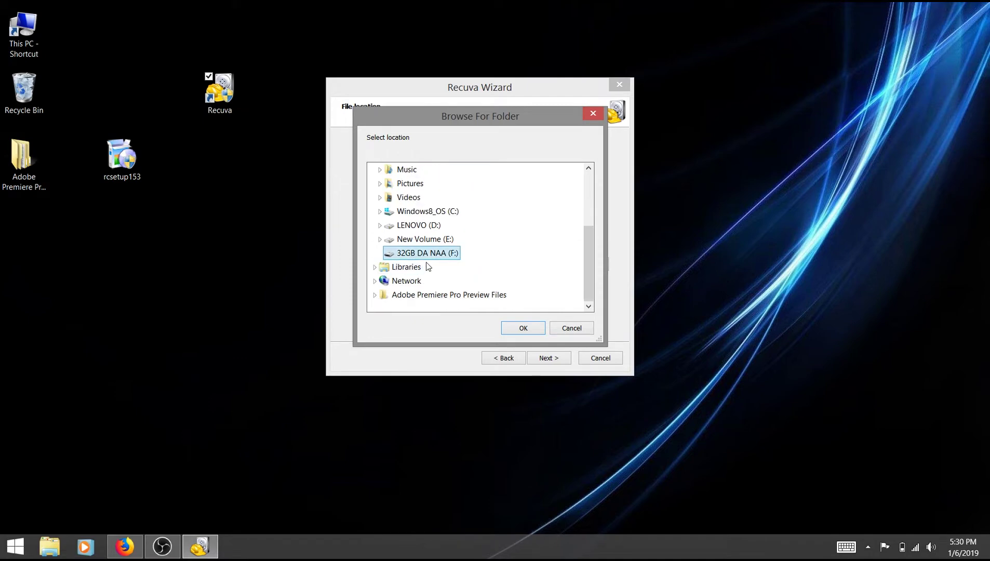
{"action": "left_click", "coordinate": [523, 329]}
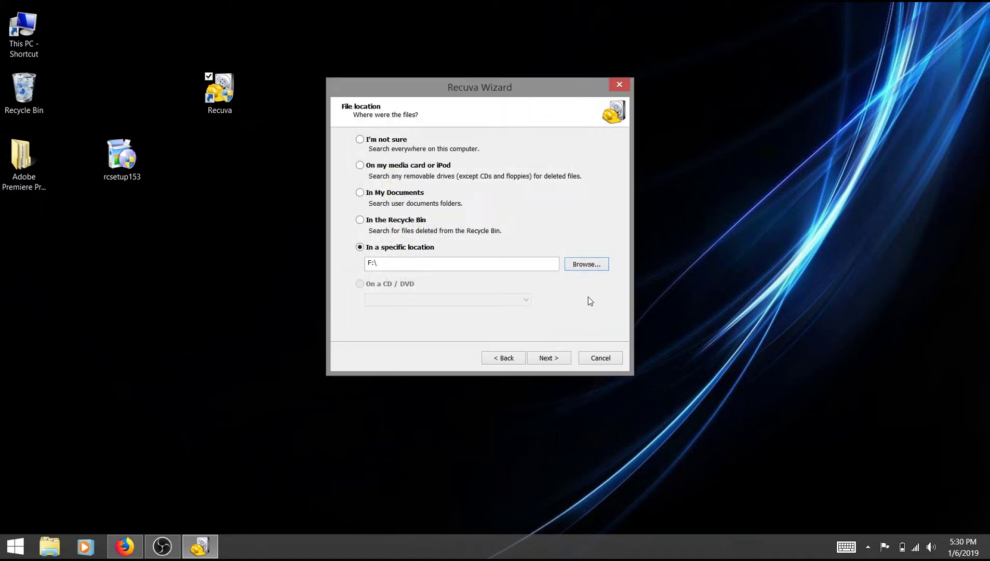
{"action": "left_click", "coordinate": [551, 359]}
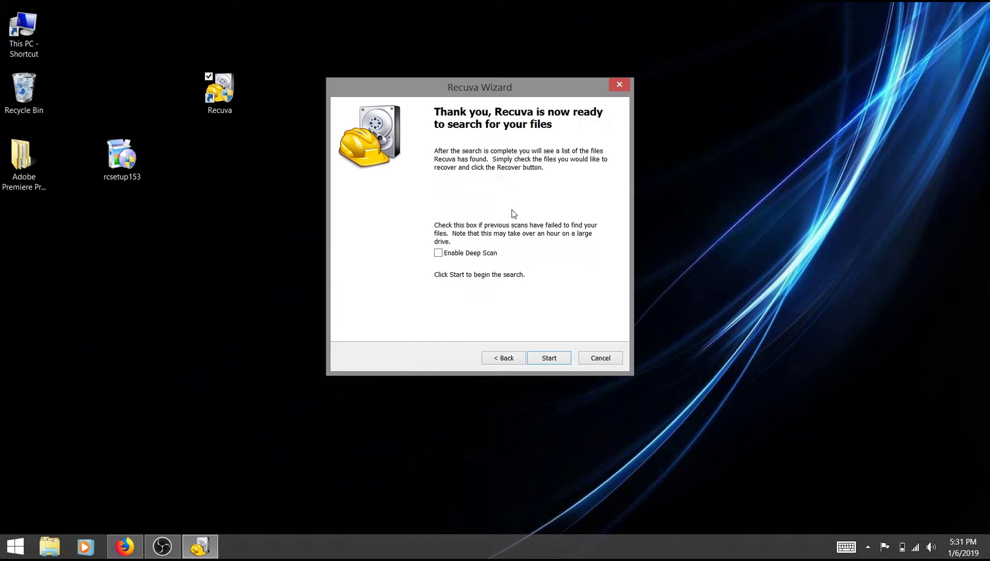
Start a scan of F: with Enable Deep Scan ticked, then cancel it to view partial results.
{"action": "left_click", "coordinate": [439, 254]}
{"action": "left_click", "coordinate": [553, 360]}
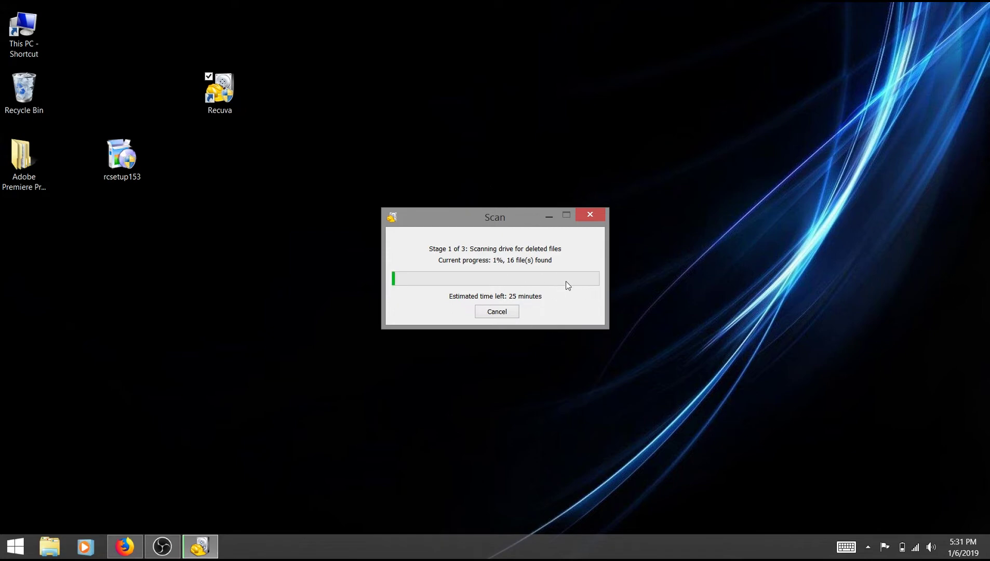
{"action": "left_click", "coordinate": [501, 314]}
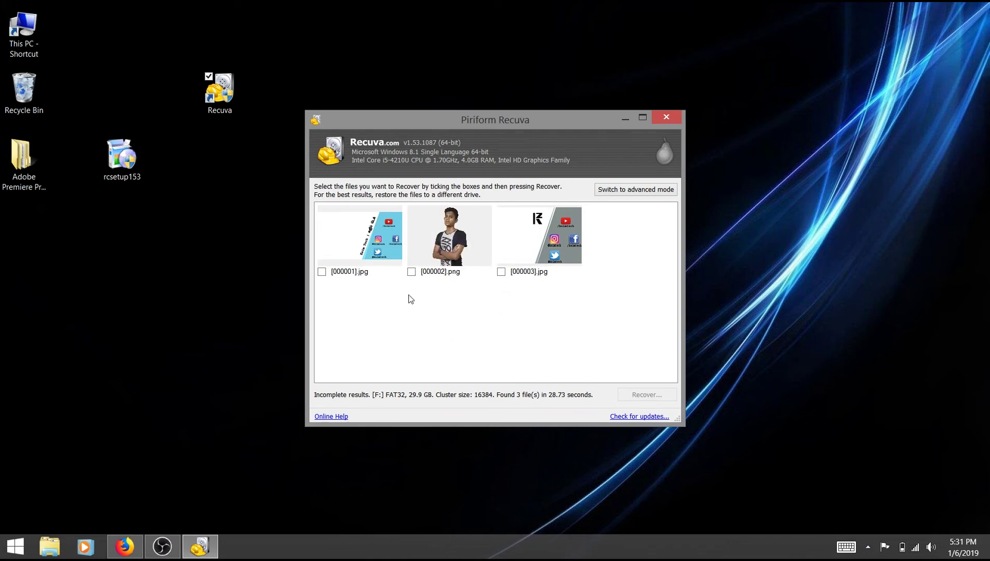
Tick [000001].jpg, [000002].png and [000003].jpg in the scan results for recovery.
{"action": "left_click", "coordinate": [360, 256]}
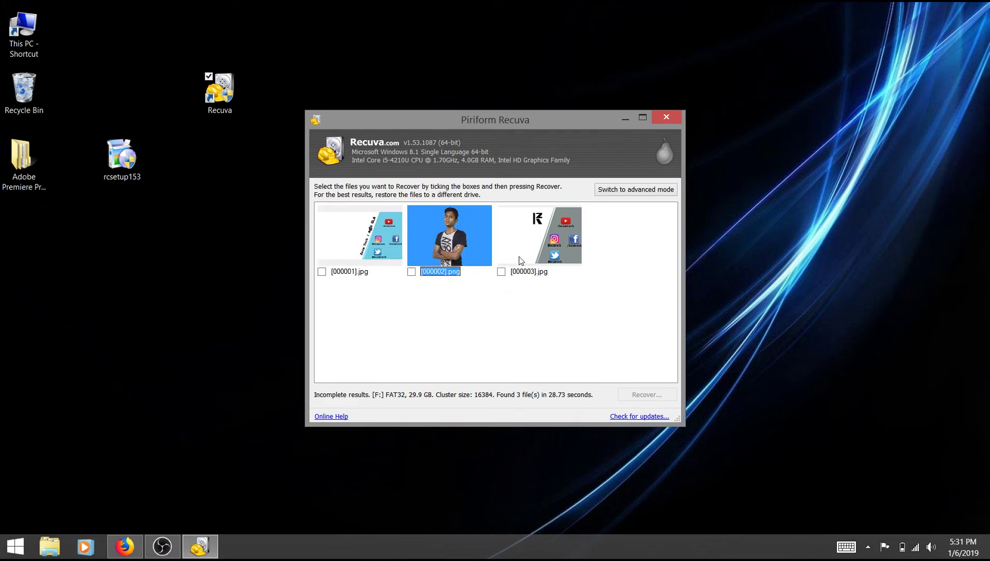
{"action": "left_click", "coordinate": [563, 253]}
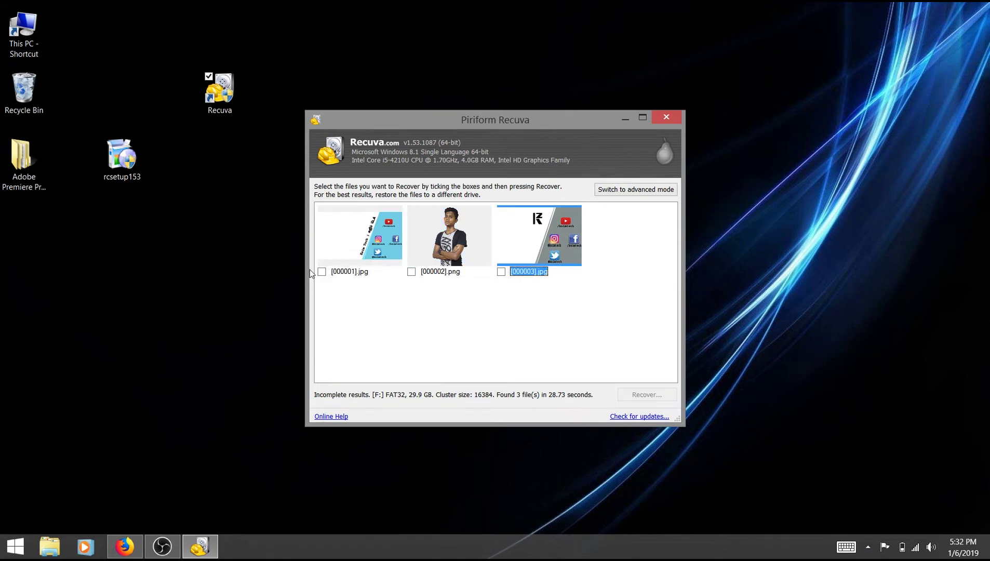
{"action": "left_click", "coordinate": [322, 272]}
{"action": "left_click", "coordinate": [411, 272]}
{"action": "left_click", "coordinate": [501, 272]}
Recover the three ticked images to the Desktop folder.
{"action": "left_click_drag", "start_coordinate": [576, 299], "coordinate": [358, 235]}
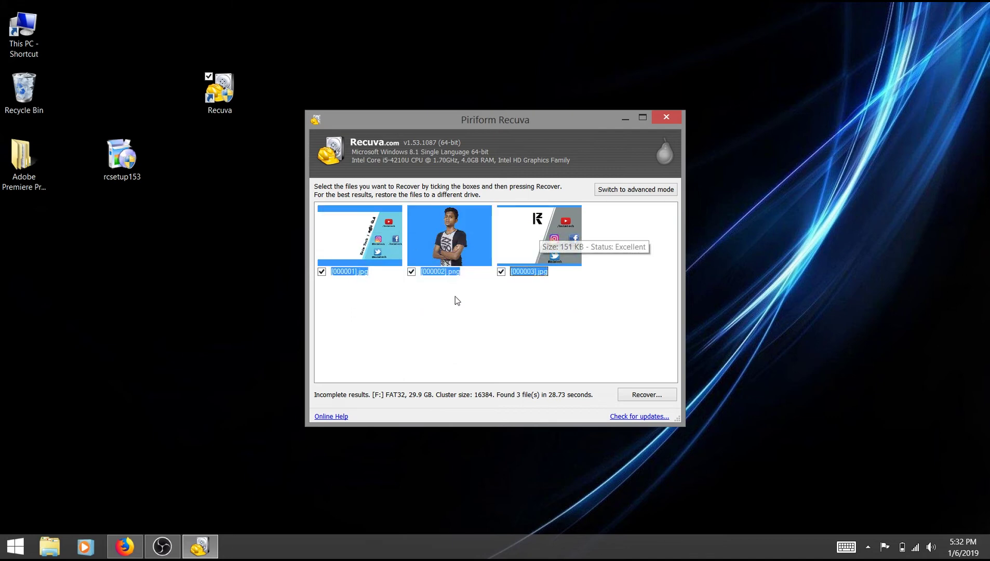
{"action": "left_click", "coordinate": [456, 296]}
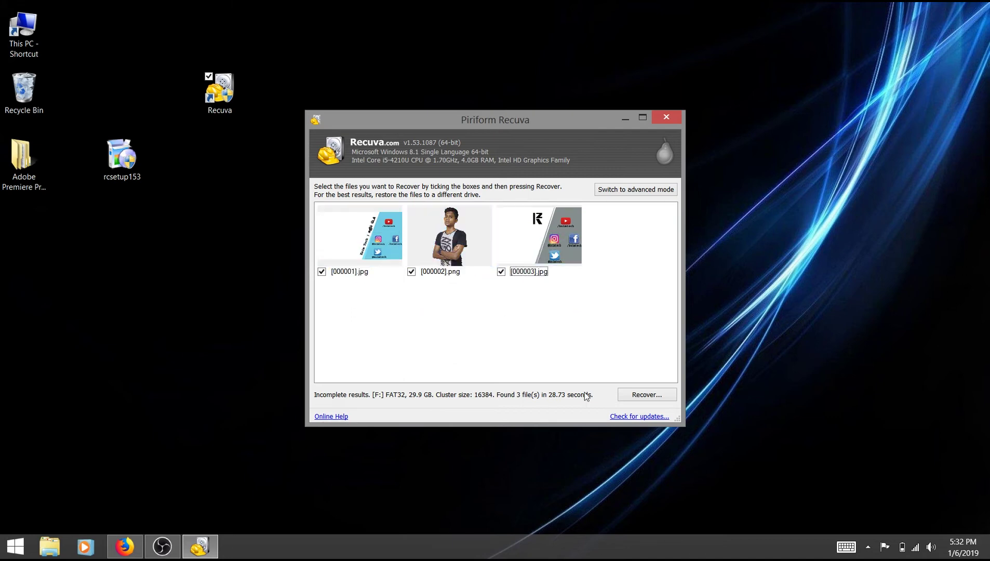
{"action": "left_click", "coordinate": [638, 396]}
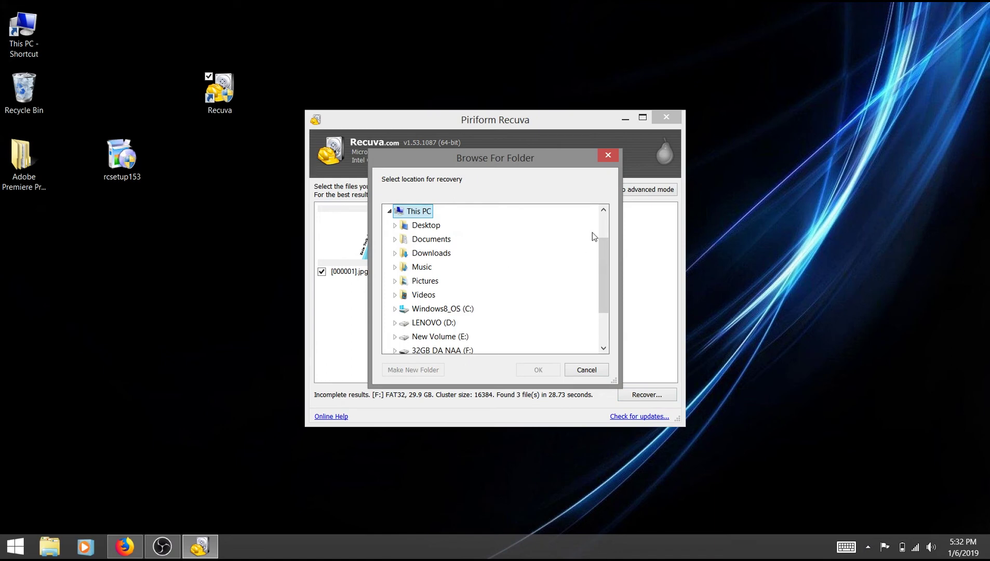
{"action": "mouse_move", "coordinate": [602, 247]}
{"action": "left_mouse_down"}
{"action": "mouse_move", "coordinate": [609, 301]}
{"action": "mouse_move", "coordinate": [608, 257]}
{"action": "left_mouse_up"}
{"action": "left_click", "coordinate": [420, 254]}
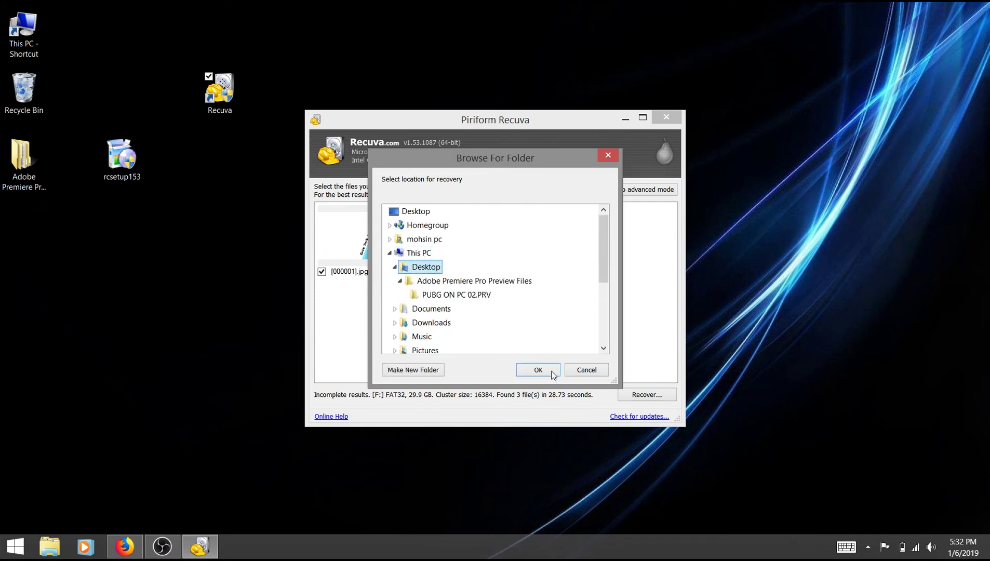
{"action": "left_click", "coordinate": [538, 370]}
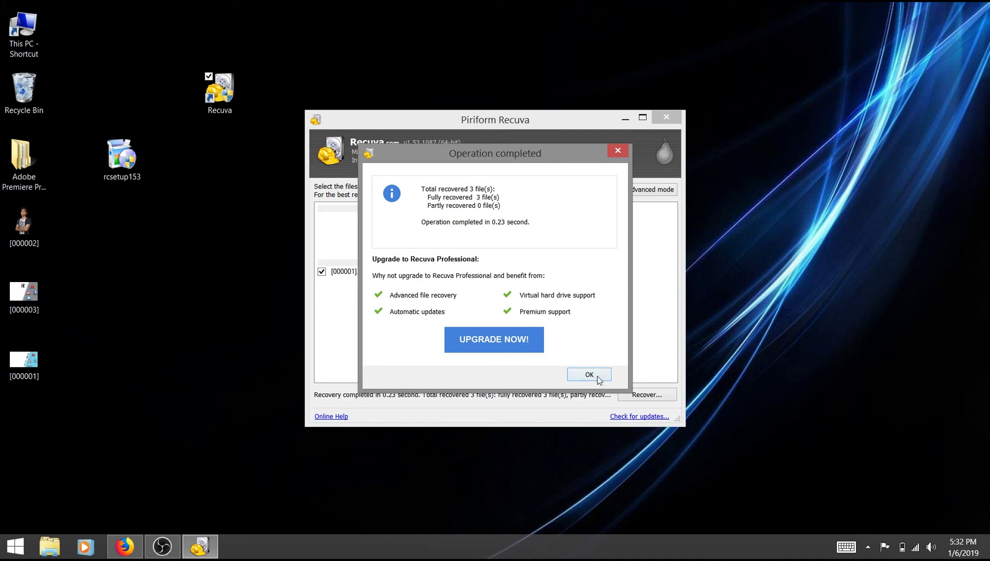
Open the recovered [000002] image from the desktop in Windows Photo Viewer.
{"action": "left_click", "coordinate": [198, 308]}
{"action": "left_click_drag", "start_coordinate": [64, 219], "coordinate": [17, 378]}
{"action": "left_click", "coordinate": [79, 316]}
{"action": "left_click", "coordinate": [35, 246]}
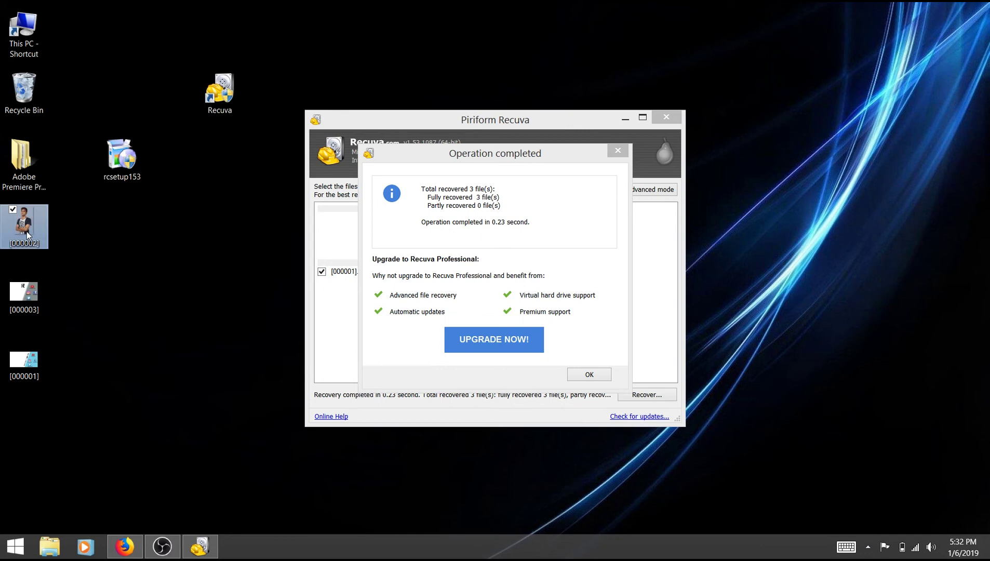
{"action": "double_click", "coordinate": [27, 231]}
Browse through the other recovered images, close Photo Viewer, and dismiss Recuva's completion message.
{"action": "key", "text": "Right"}
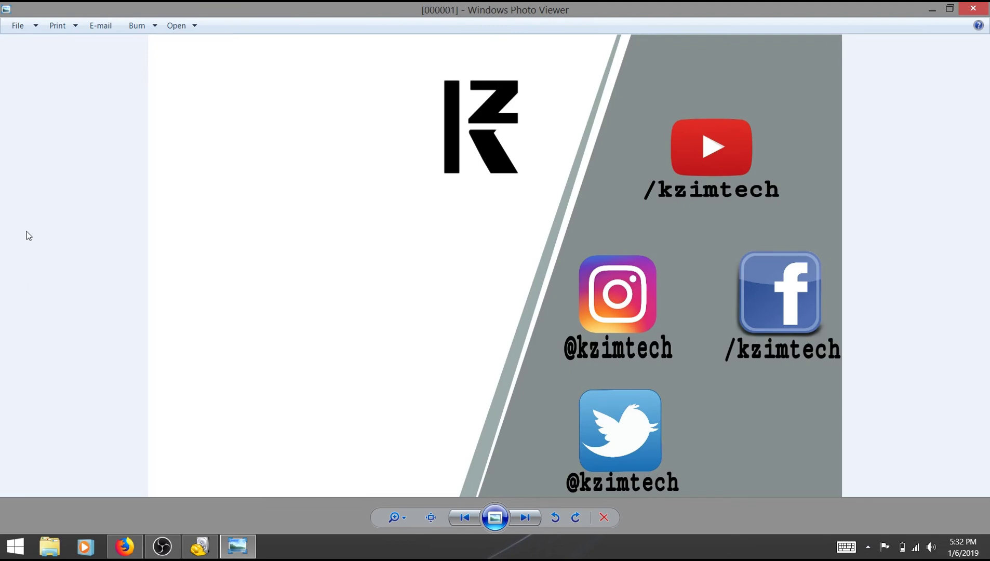
{"action": "key", "text": "Right"}
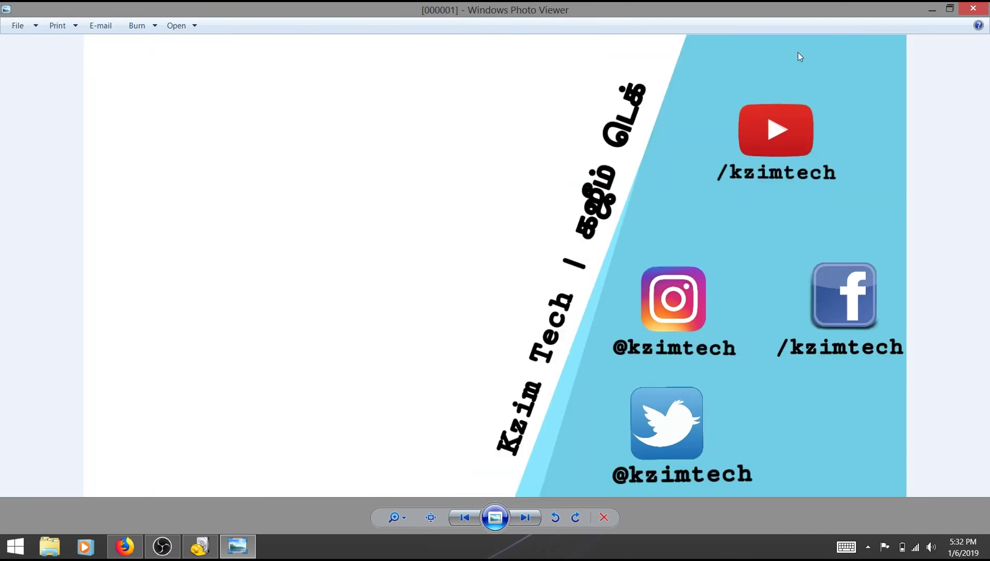
{"action": "left_click", "coordinate": [973, 8]}
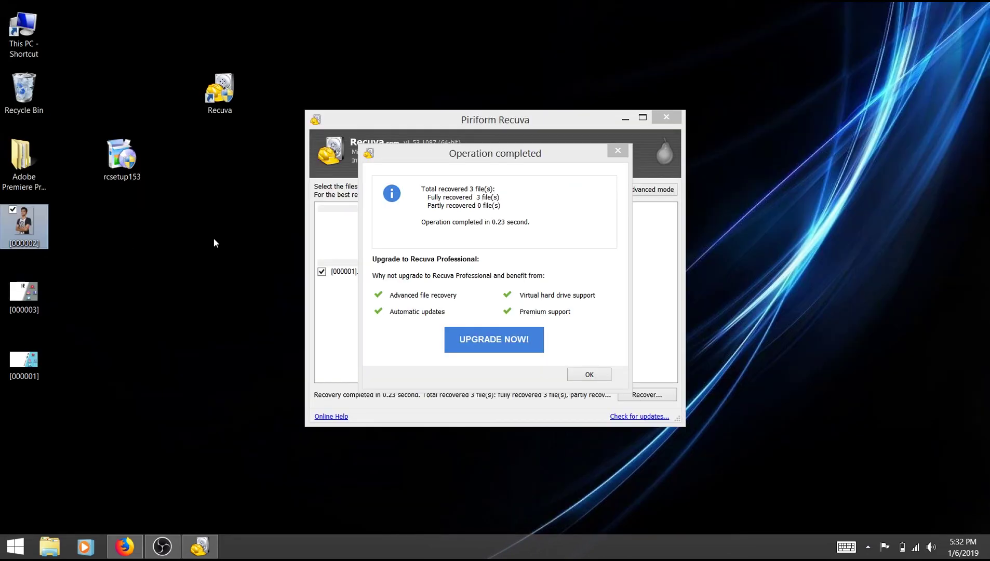
{"action": "left_click", "coordinate": [589, 374]}
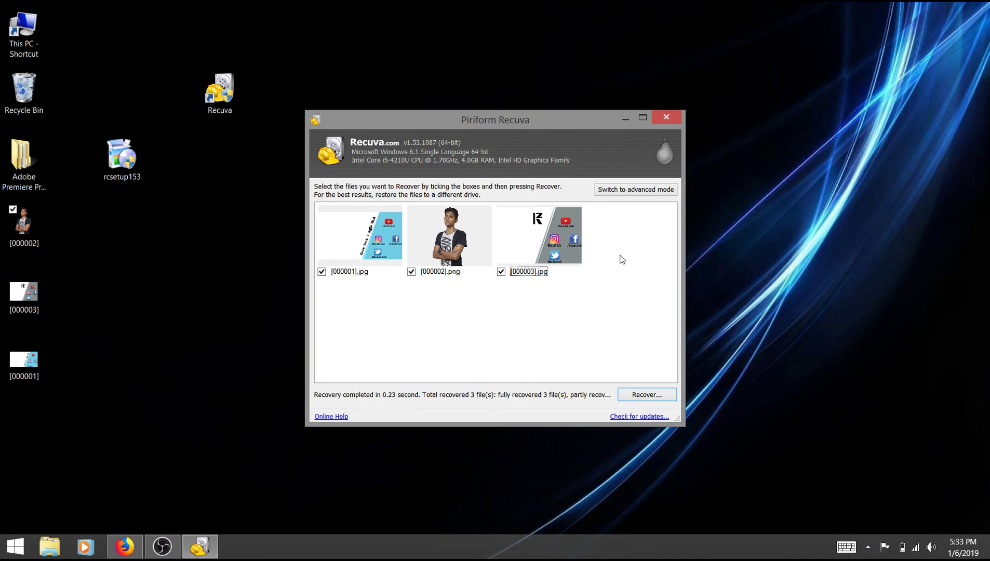